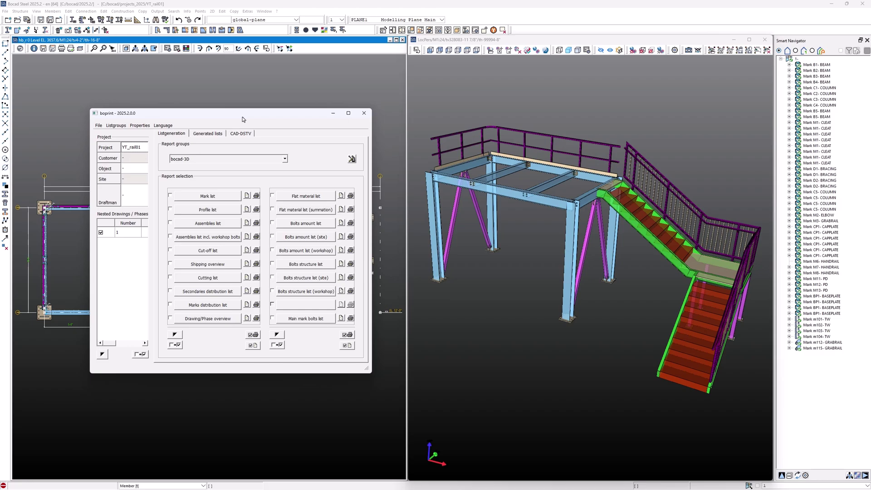
Generate the Mark list report from the bocad-3D group, view it and close the preview.
click(247, 196)
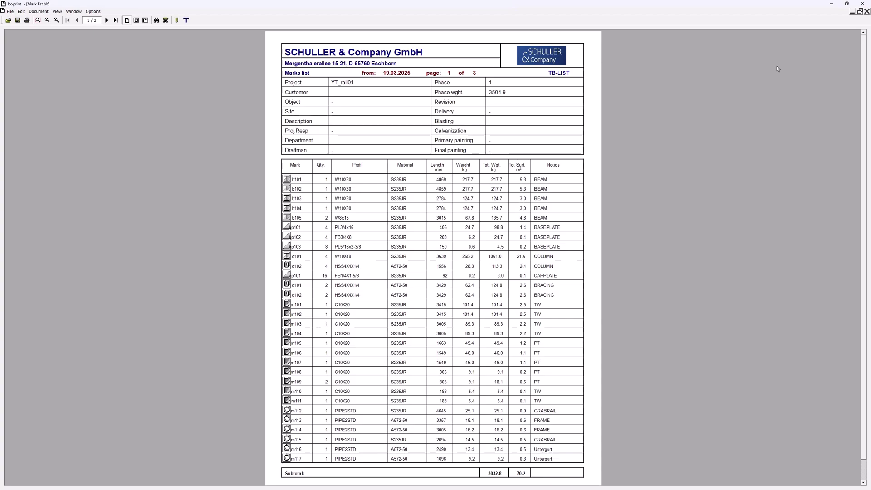
click(862, 4)
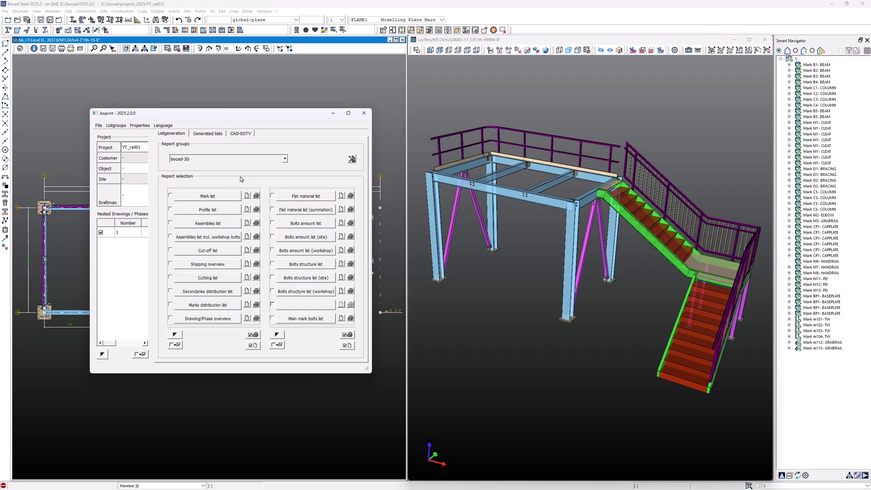
Set the weight unit to Pound with 0.1 accuracy in the unit assignment, and preview the Mark list report.
click(139, 125)
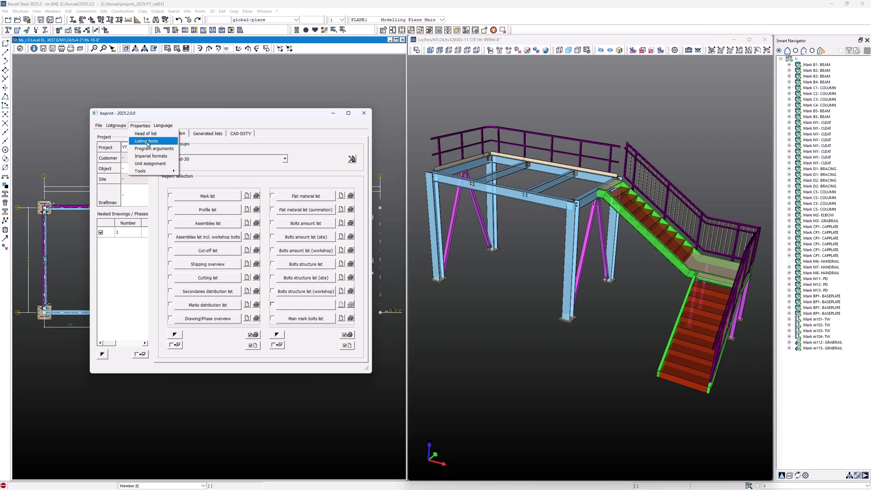
click(154, 164)
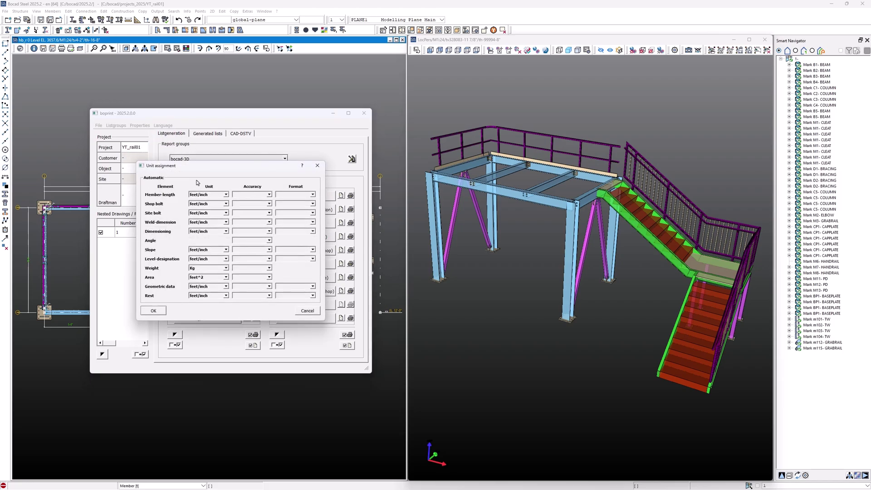
click(202, 270)
click(203, 280)
click(244, 268)
click(246, 277)
click(153, 311)
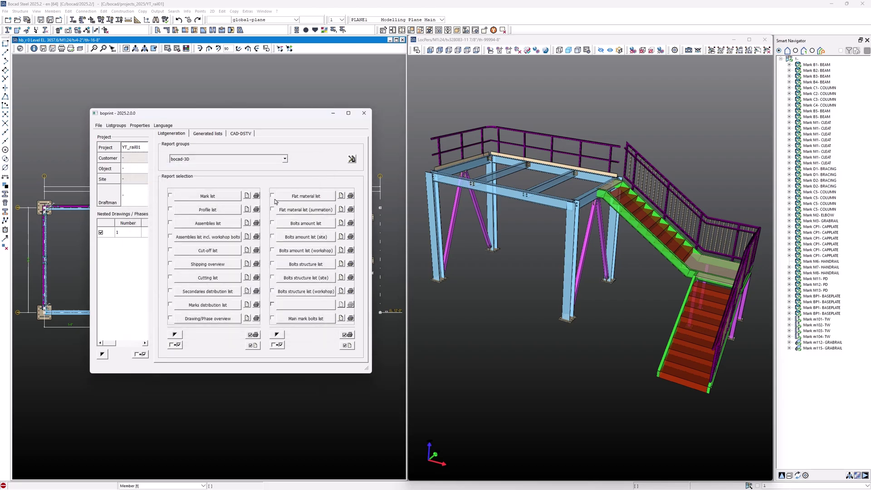
click(246, 195)
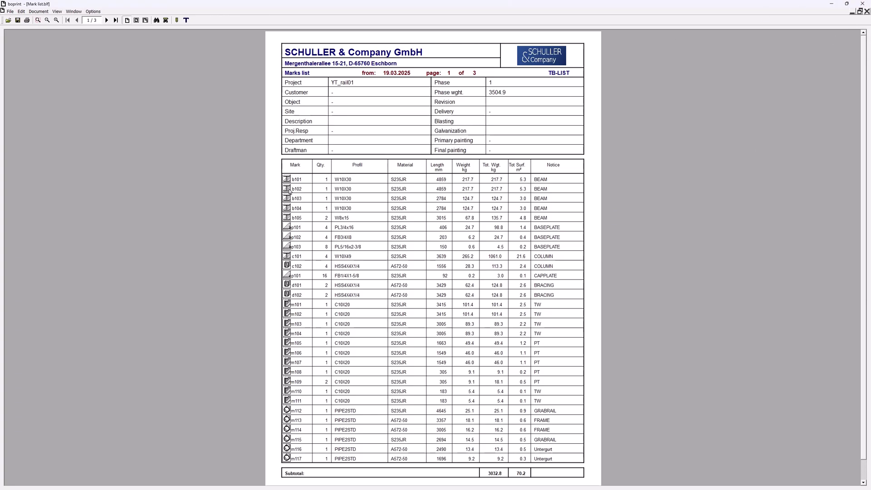
click(859, 4)
Turn off Print icons in the Mark list settings and preview the regenerated report.
click(235, 196)
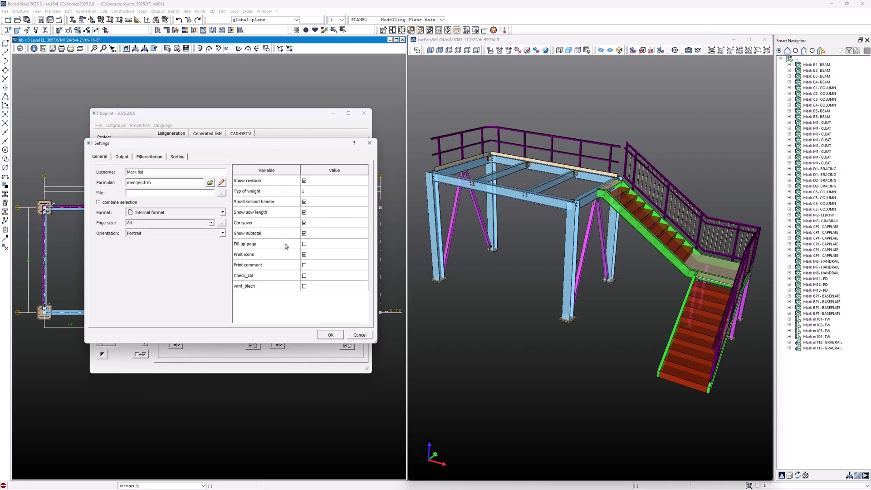
click(331, 334)
click(247, 196)
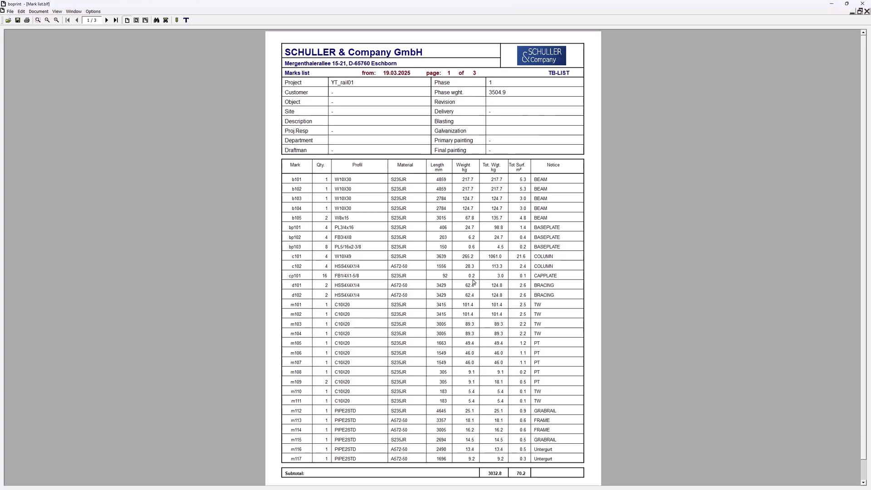
click(855, 6)
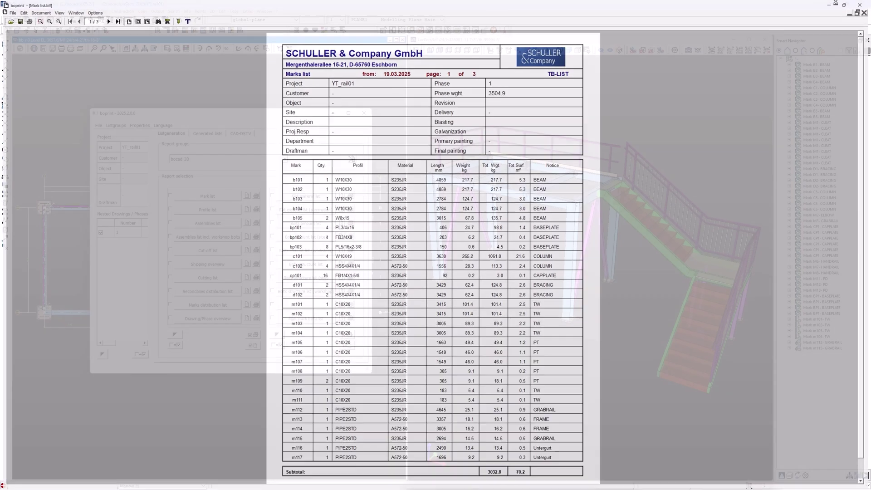
Switch the report group to bocad-3D_IMP and set the weight unit to Kg in the unit assignment.
click(216, 159)
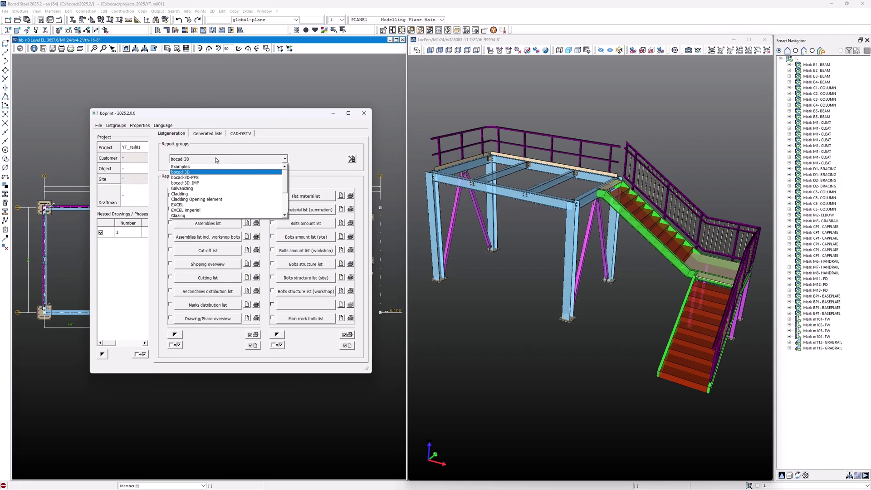
click(208, 183)
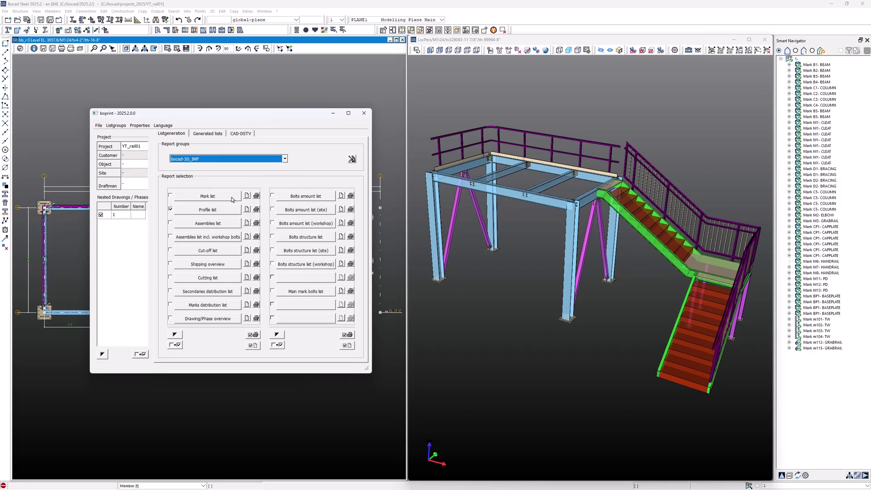
click(145, 125)
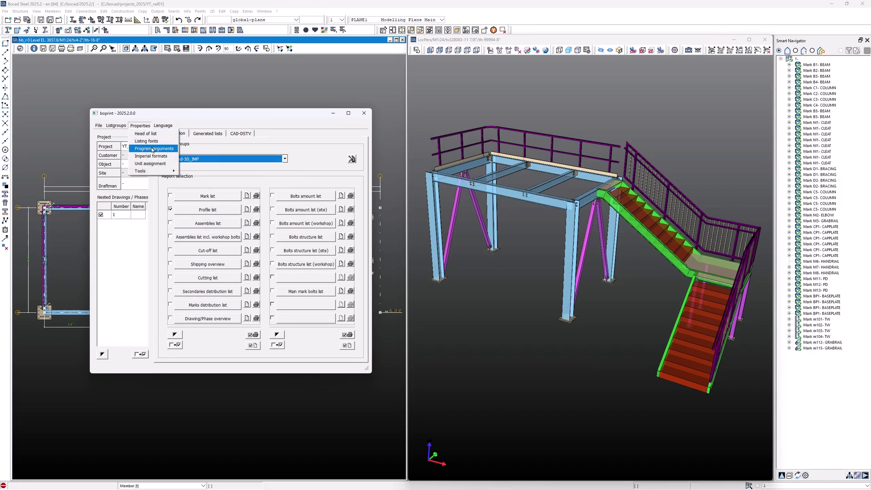
click(145, 166)
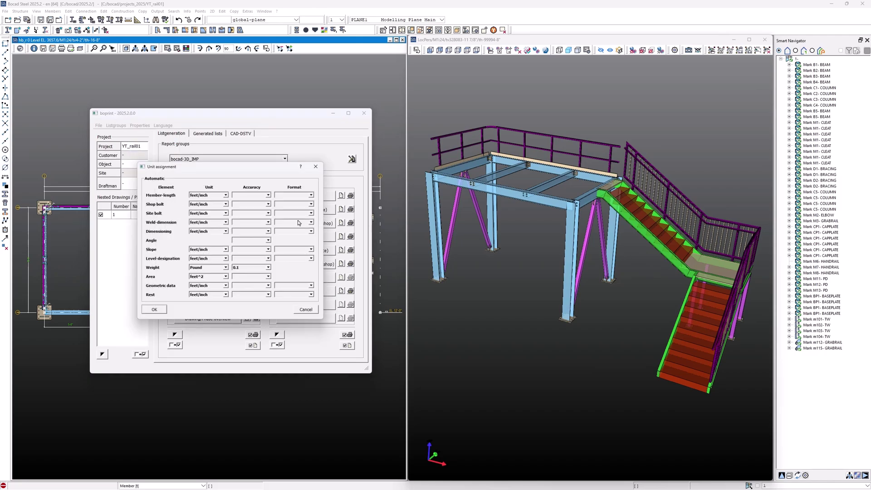
click(225, 267)
click(215, 277)
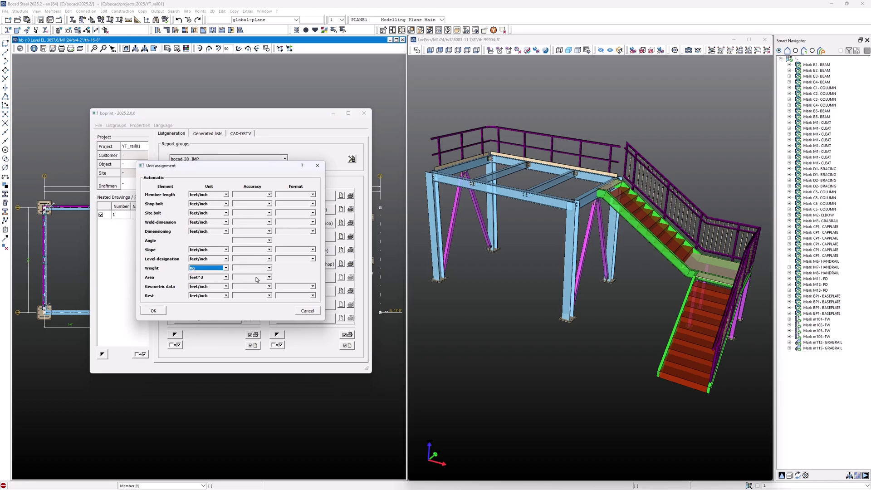
click(153, 310)
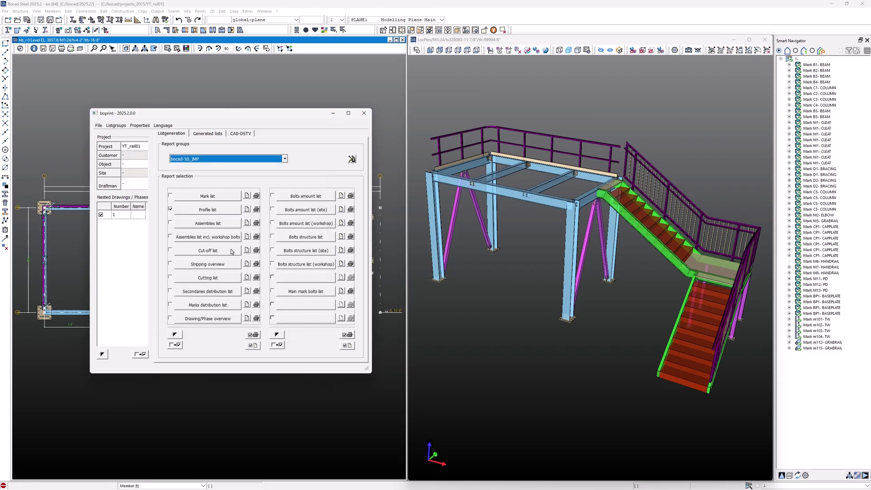
Preview the imperial Mark list report and turn off Print icons in its settings.
click(246, 195)
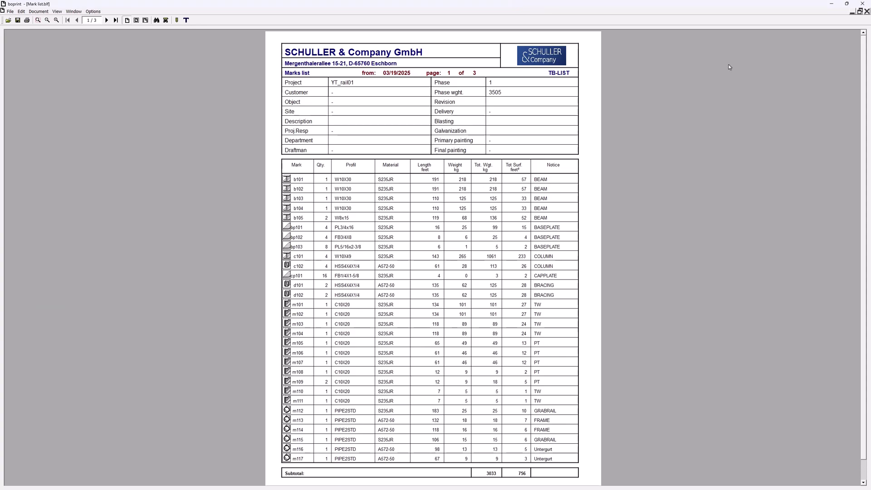
click(862, 4)
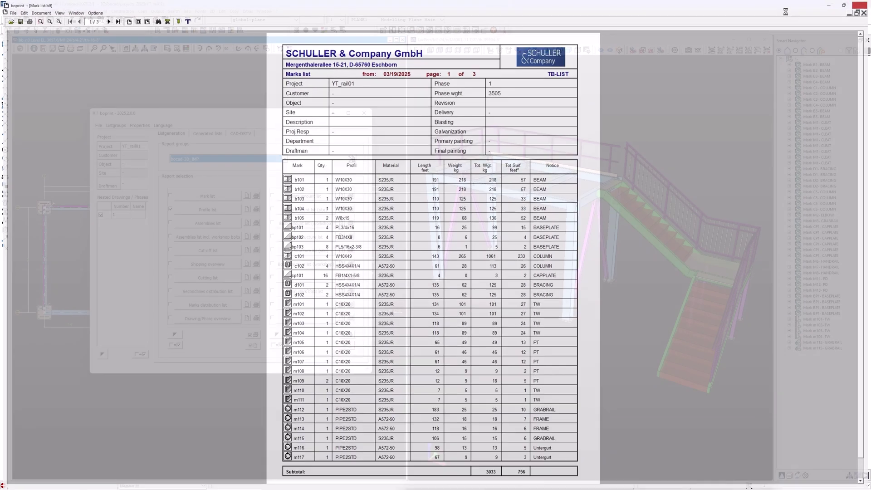
click(223, 199)
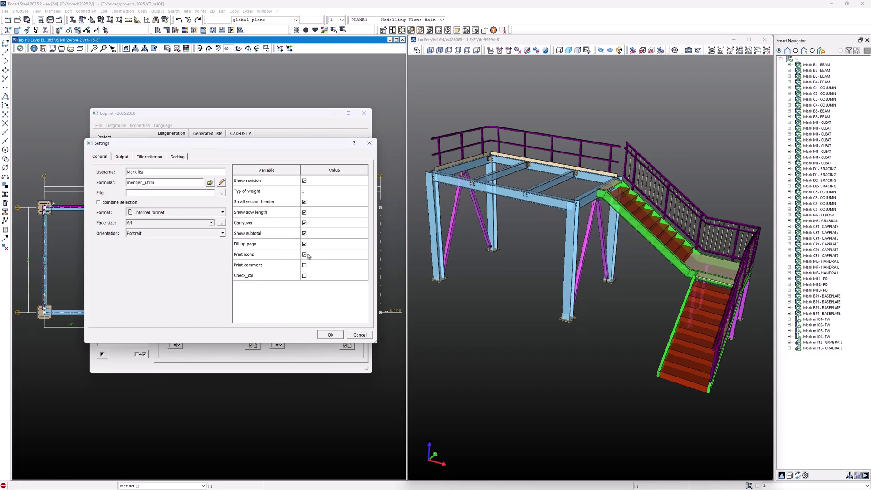
click(330, 336)
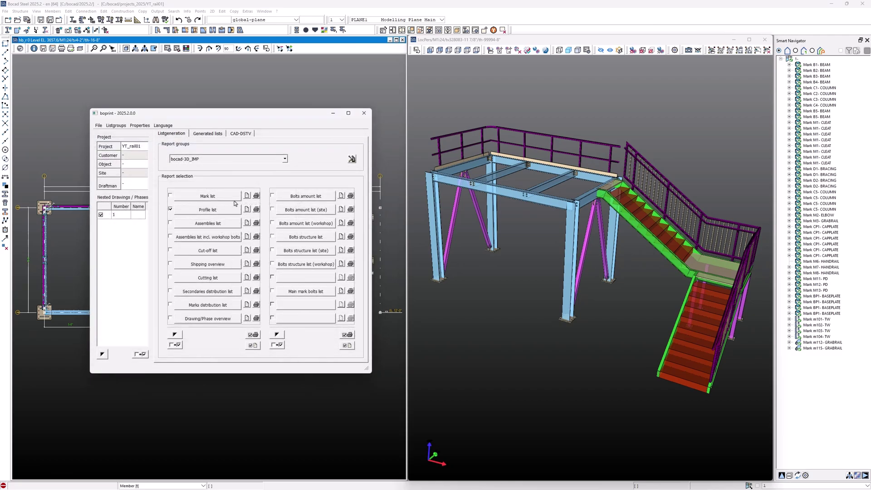
Set the weight unit to Pound with 0.1 accuracy for the imperial report group and preview its Mark list.
click(140, 125)
click(149, 166)
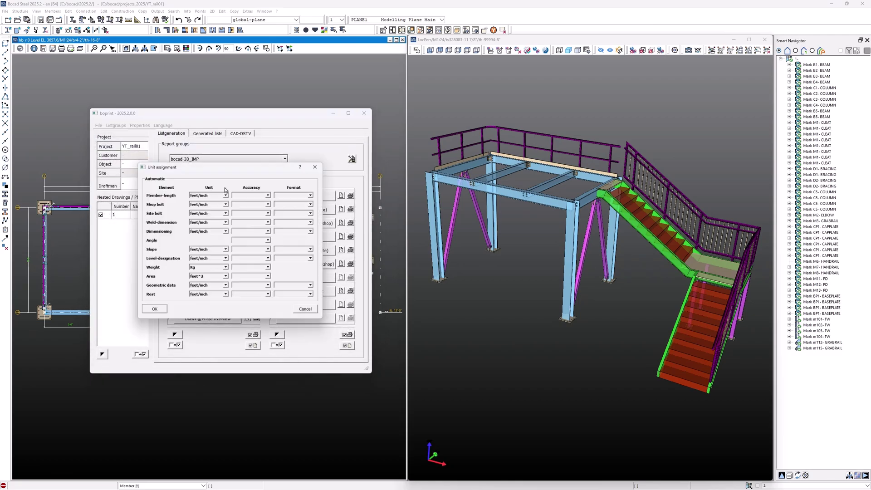
click(211, 268)
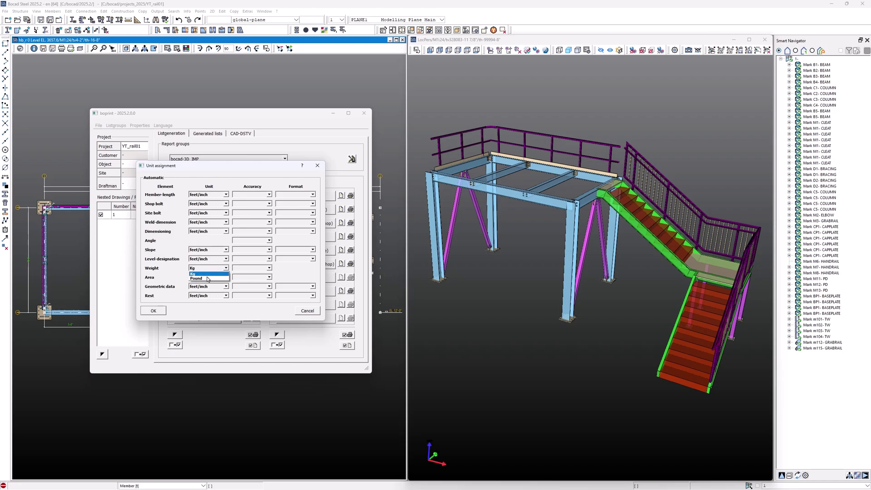
click(208, 278)
click(155, 310)
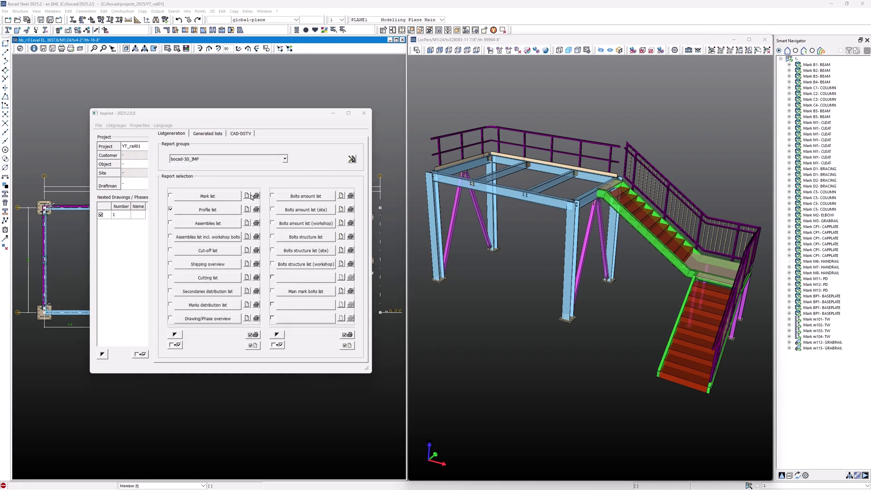
click(247, 196)
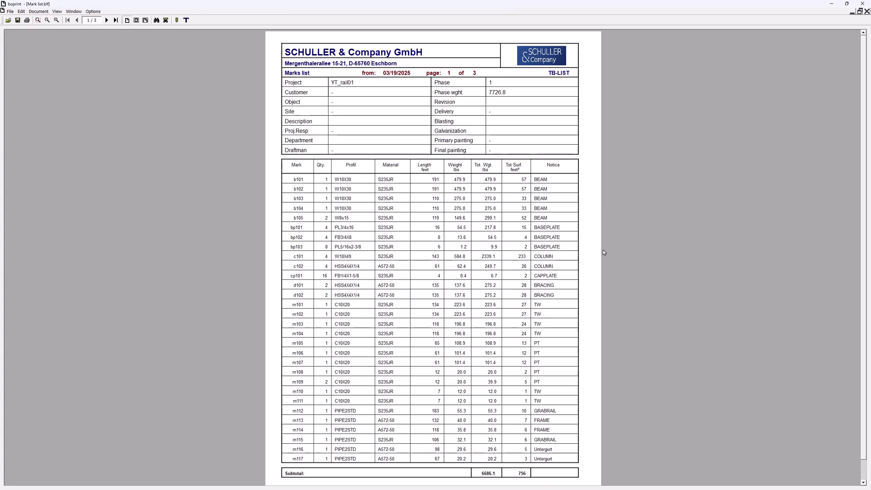
click(862, 4)
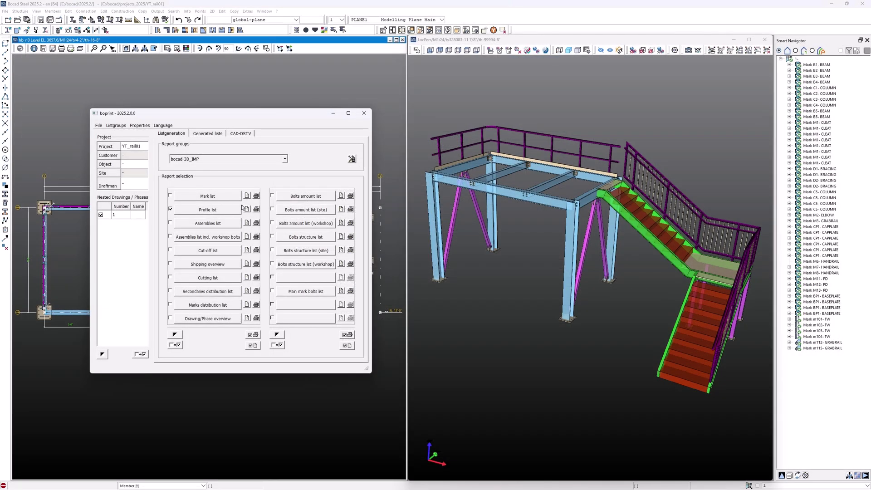
Try a 1/16 accuracy for member length in the unit assignment and set its unit to mm.
click(140, 125)
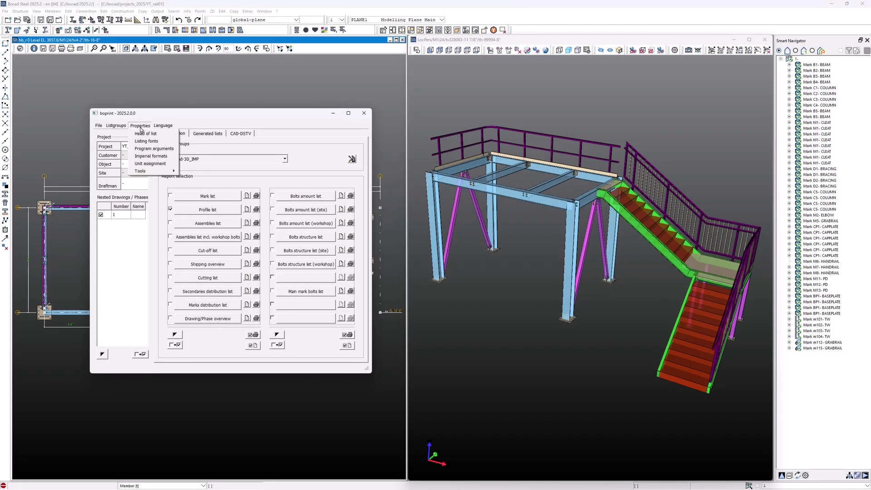
click(151, 164)
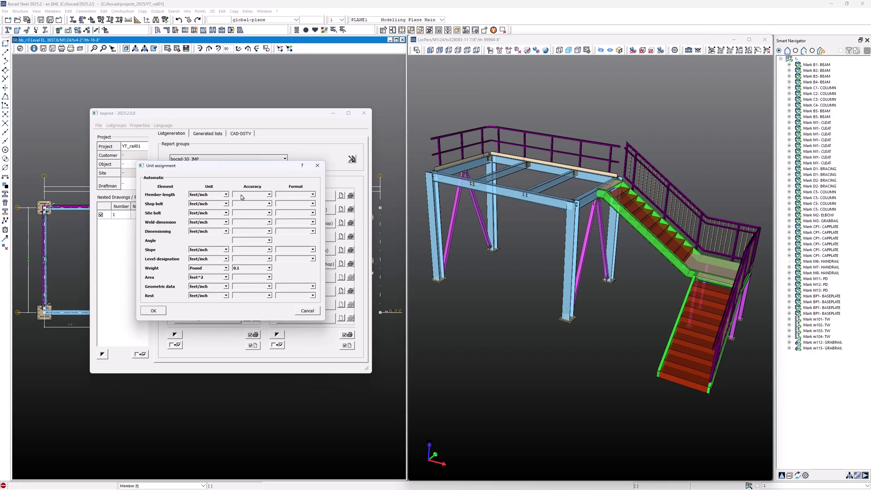
click(257, 195)
click(252, 213)
click(285, 195)
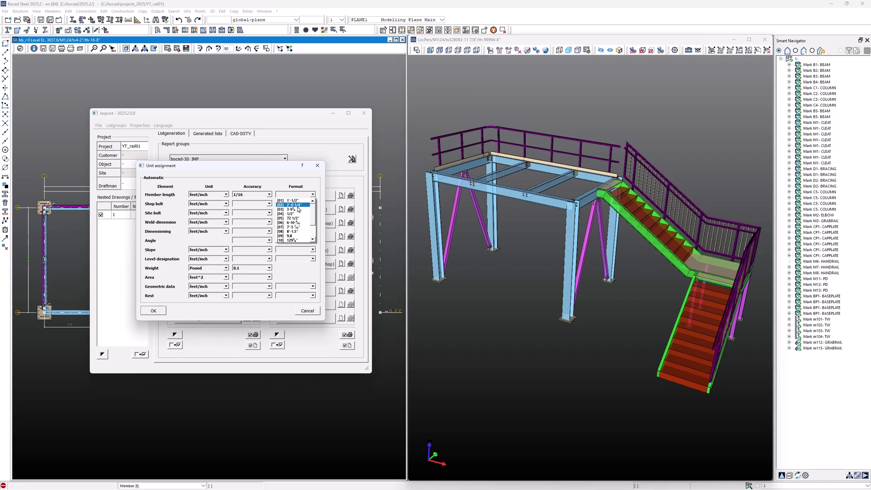
click(295, 190)
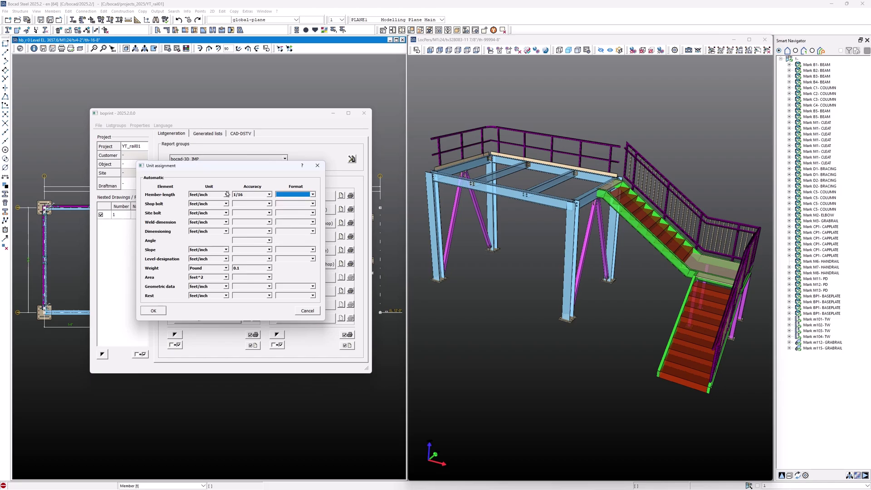
click(212, 194)
click(209, 201)
Try mm as the shop bolt and site bolt unit and set both back to feet/inch.
click(209, 204)
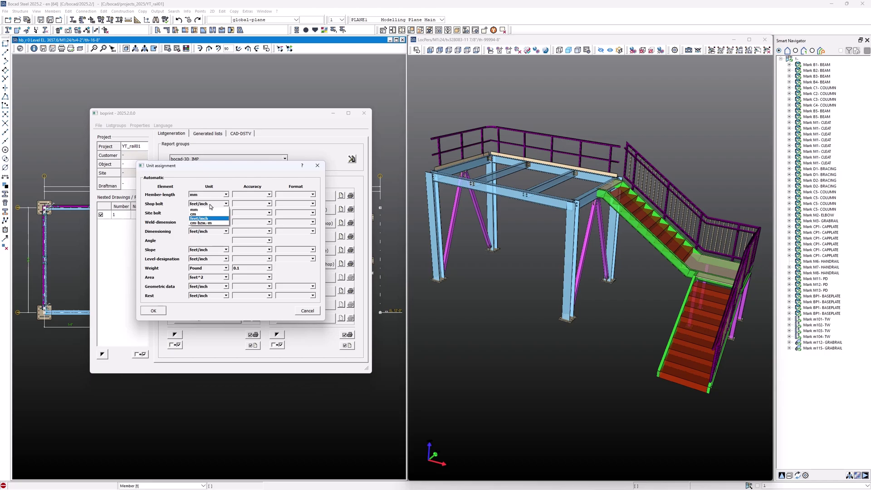
click(208, 209)
click(207, 214)
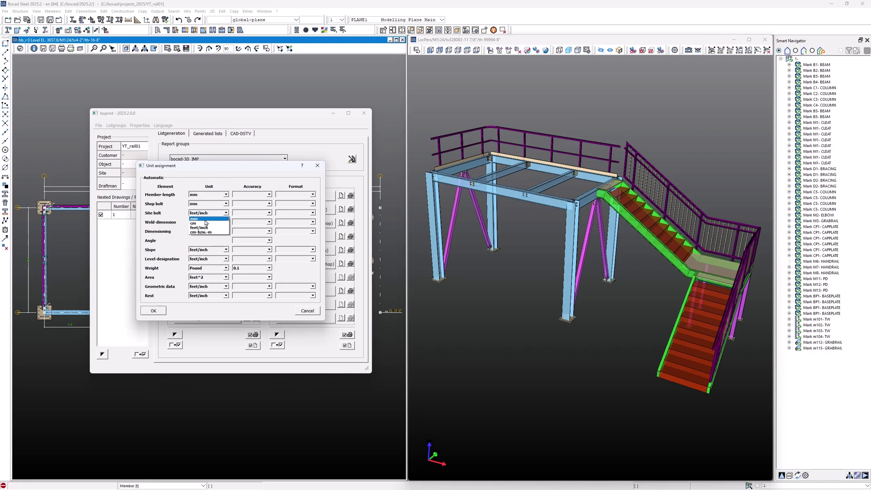
click(205, 205)
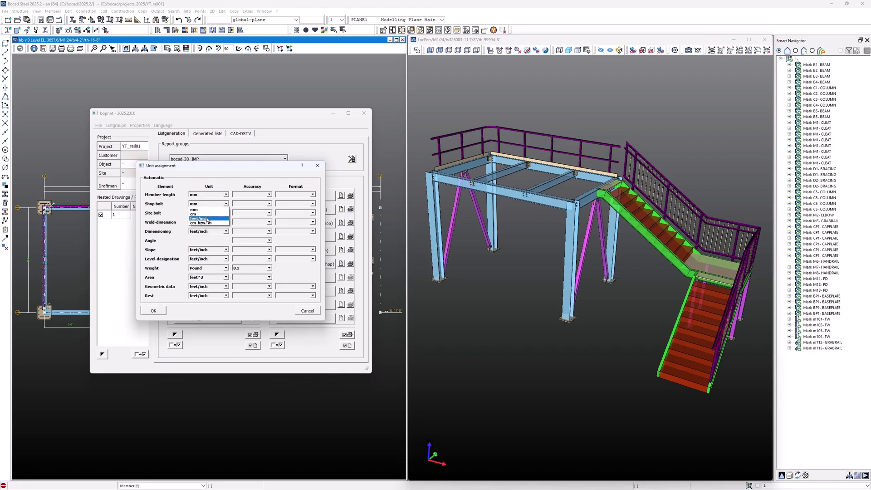
click(207, 218)
click(207, 213)
click(183, 215)
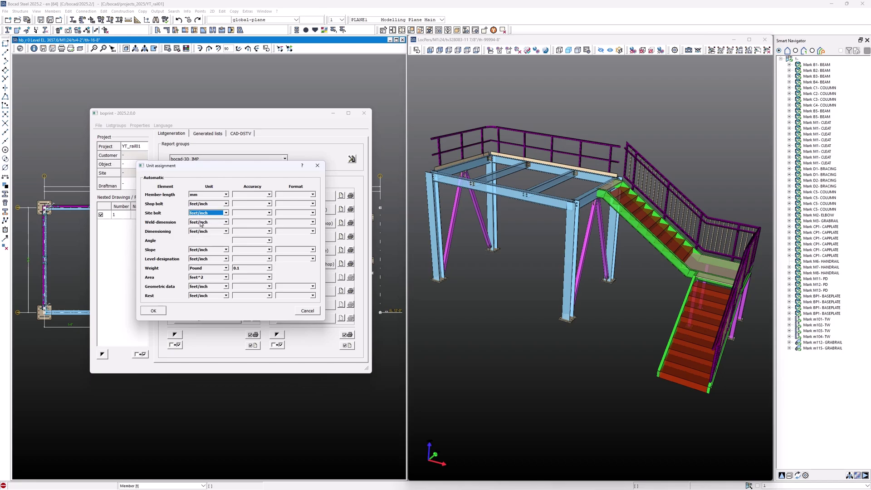
Set the unit to mm for weld dimension, dimensioning, level designation and slope in the unit assignment.
click(201, 224)
click(202, 228)
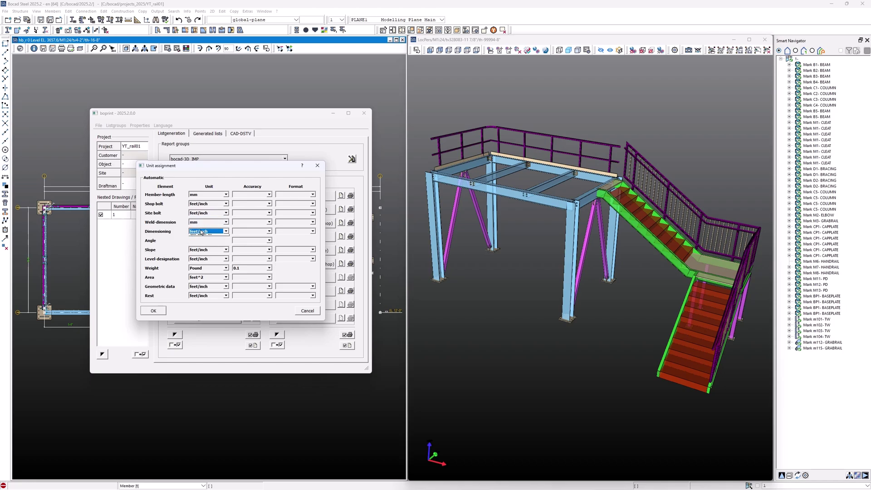
click(202, 231)
click(202, 238)
click(203, 260)
click(202, 266)
click(201, 250)
click(202, 257)
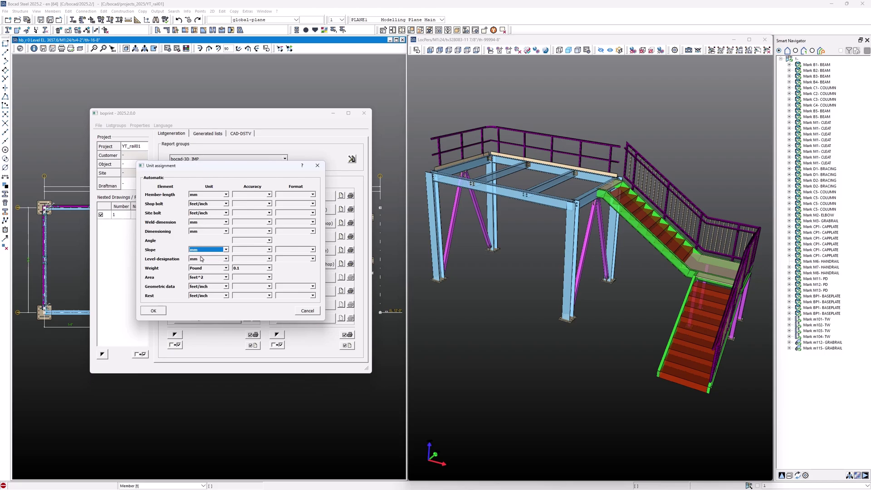
Set the area unit to m^2 and the geometric data and rest units to mm.
click(199, 278)
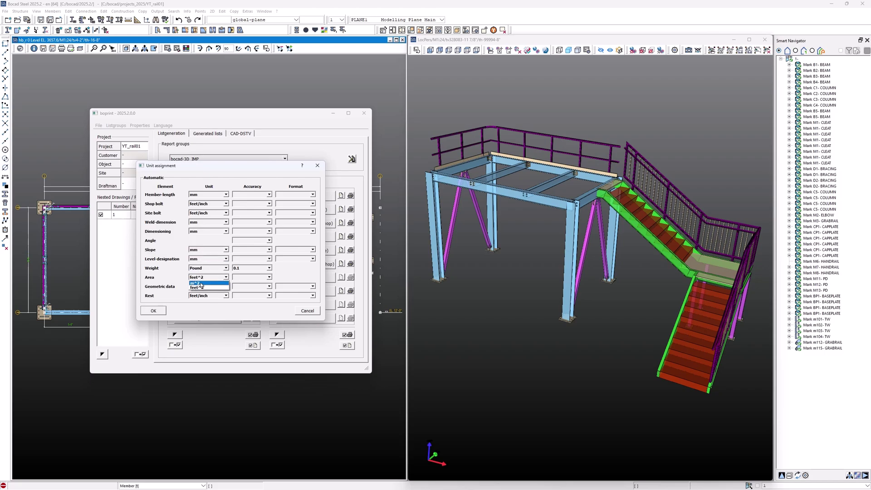
click(201, 283)
click(203, 286)
click(203, 292)
click(204, 295)
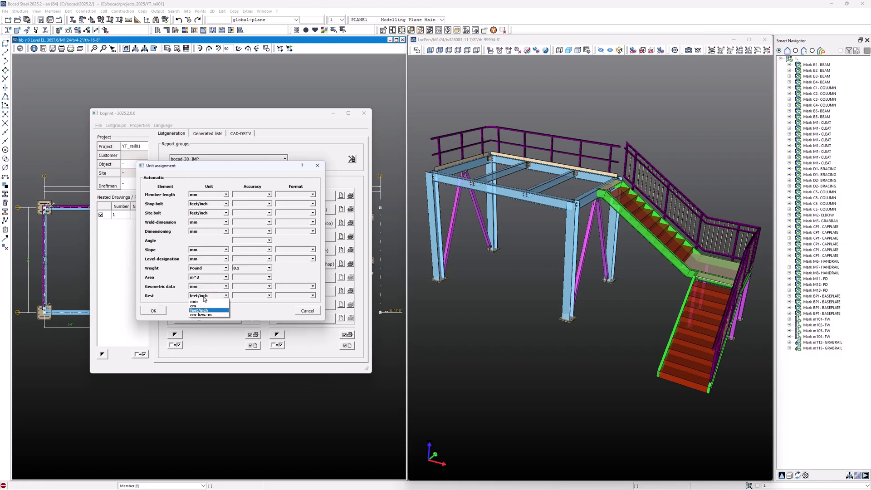
click(200, 301)
Set the accuracy to 1 for rest, geometric data, area, level designation, slope, angle, dimensioning and weld dimension.
click(243, 296)
click(243, 300)
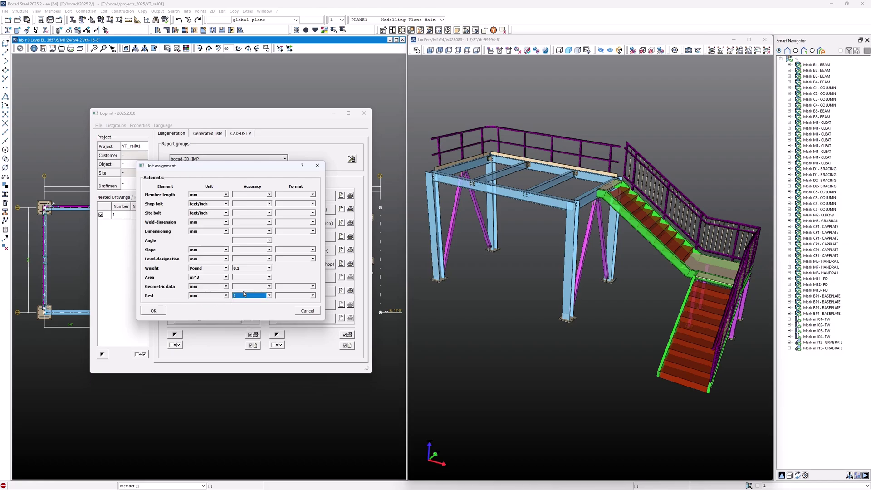
scroll(242, 288, down, 1)
scroll(249, 277, down, 1)
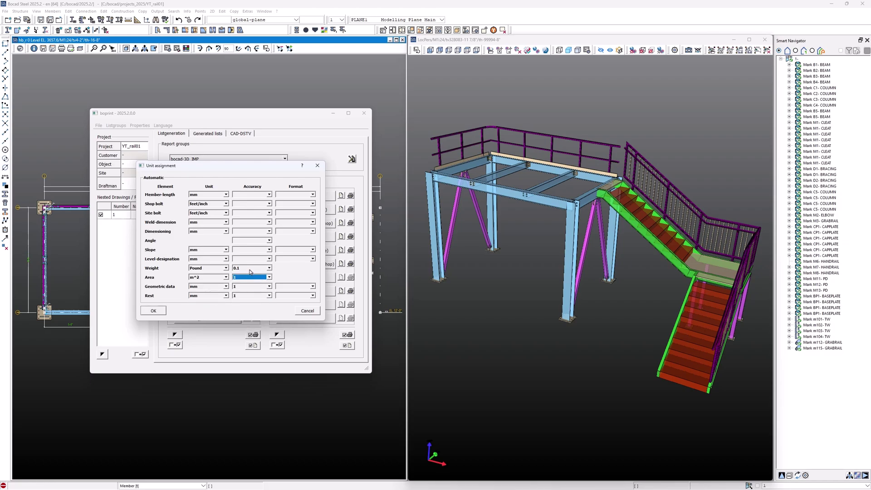
scroll(247, 258, down, 1)
scroll(246, 249, down, 1)
scroll(244, 240, down, 1)
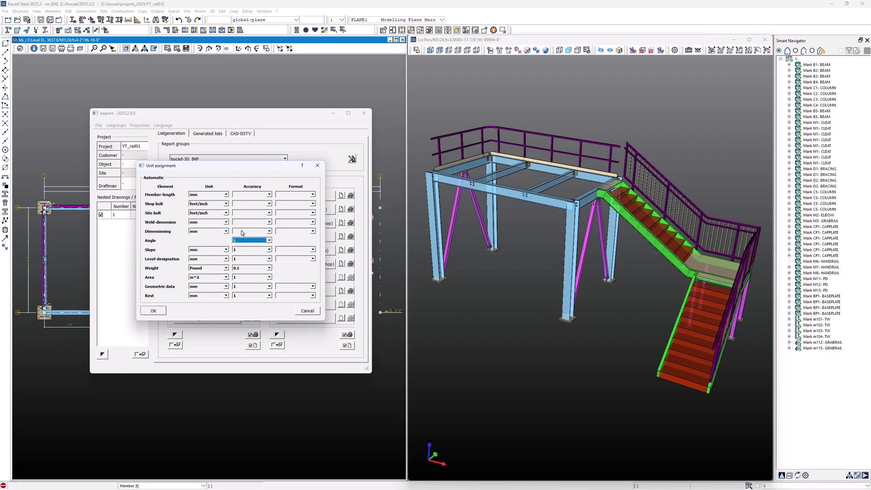
scroll(243, 231, down, 1)
scroll(242, 221, down, 1)
Set the accuracy to 1/16 for shop bolt and site bolt and to 1 for member length.
scroll(244, 212, down, 2)
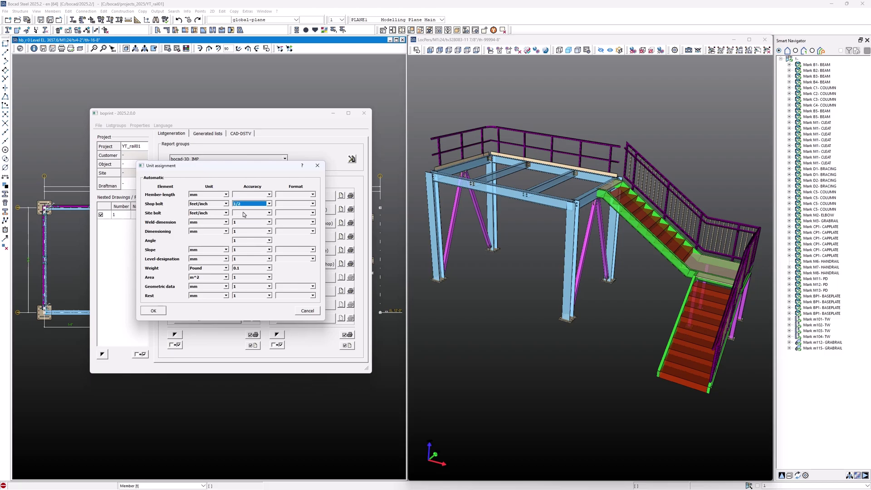
scroll(243, 203, down, 1)
click(246, 206)
click(245, 222)
click(245, 212)
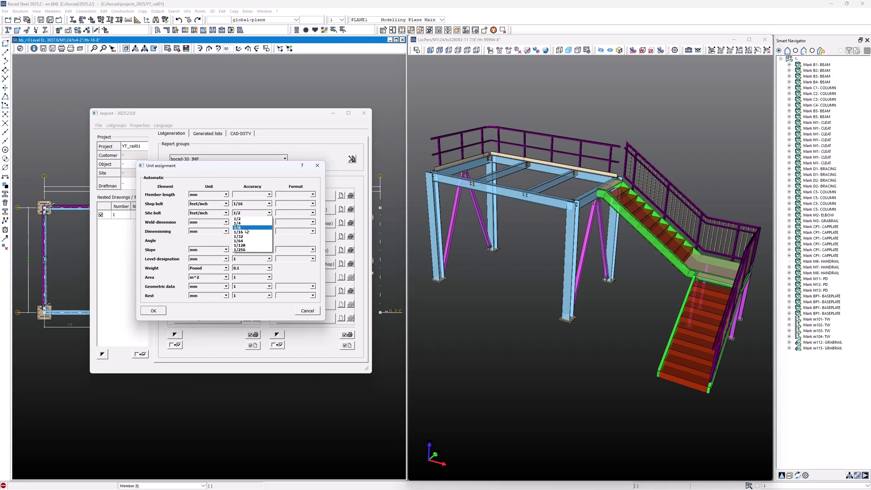
click(246, 232)
click(244, 196)
click(252, 215)
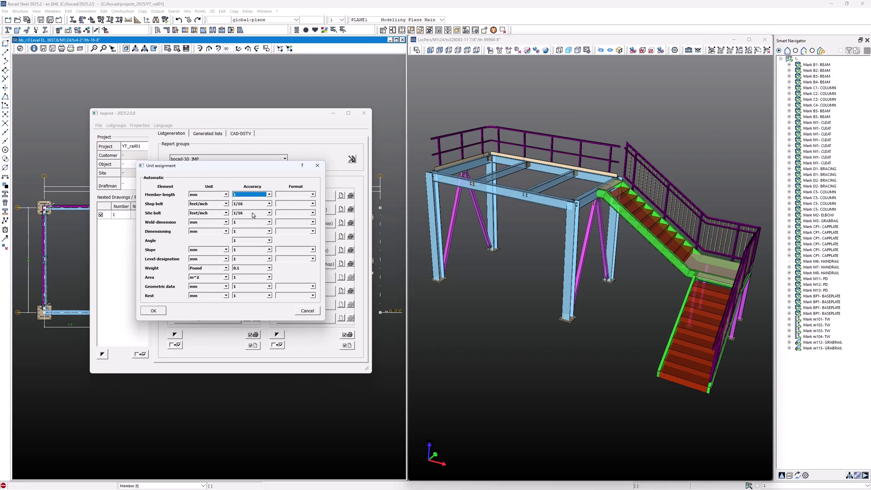
Set the area accuracy to 0.01 and apply the unit assignment.
click(242, 278)
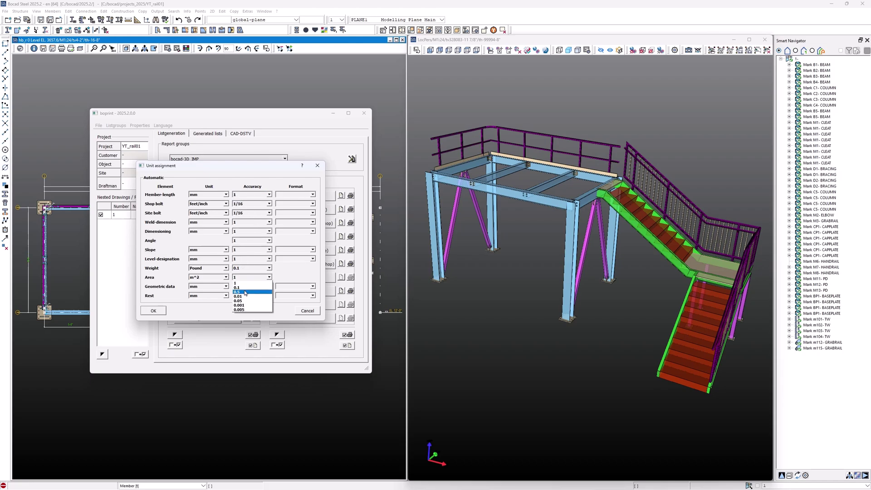
click(249, 297)
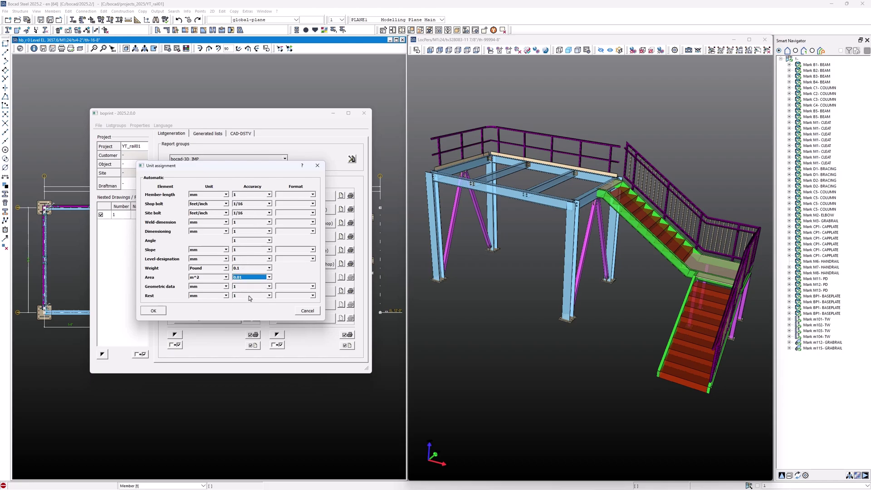
click(162, 310)
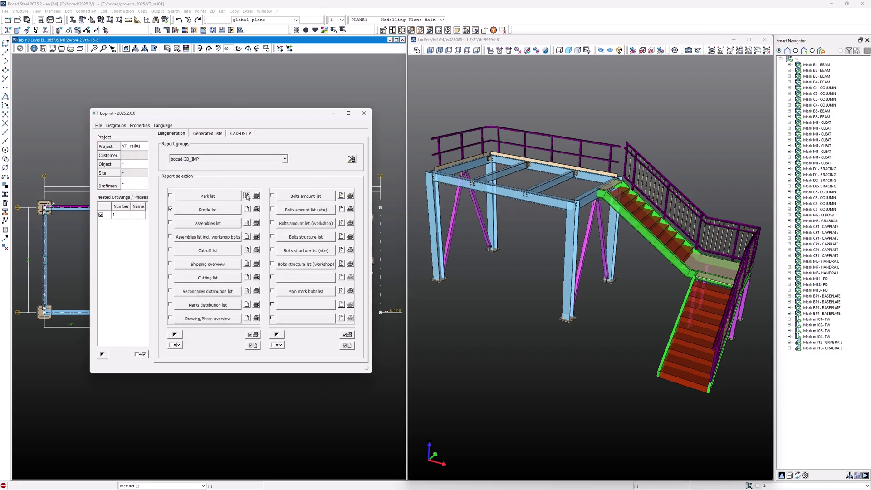
Preview the Mark list and the Bolts amount list with the assigned units, closing each preview.
click(249, 197)
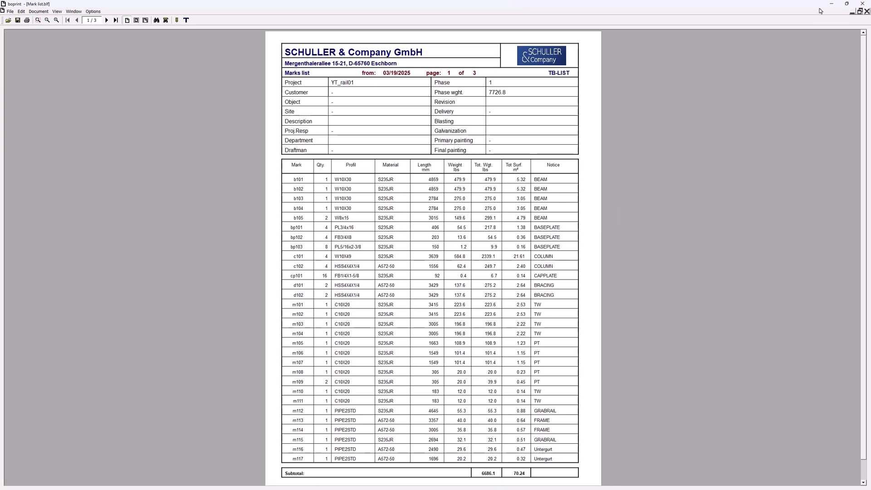
click(862, 4)
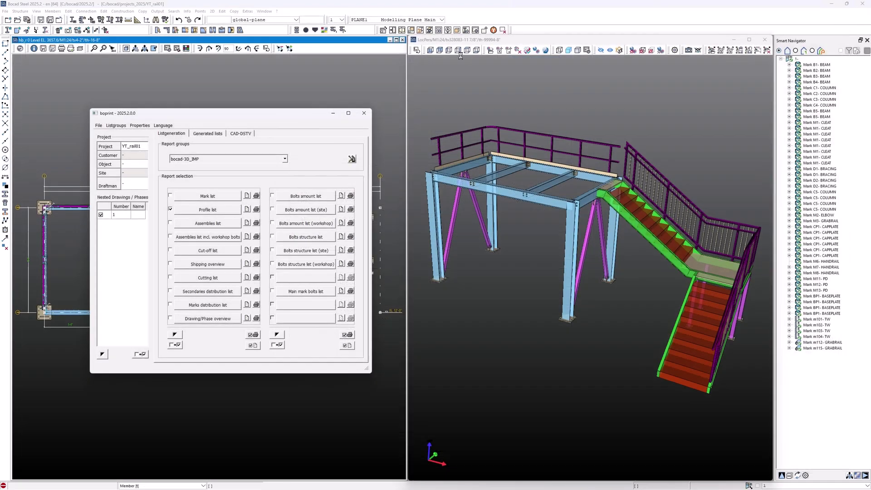
click(341, 196)
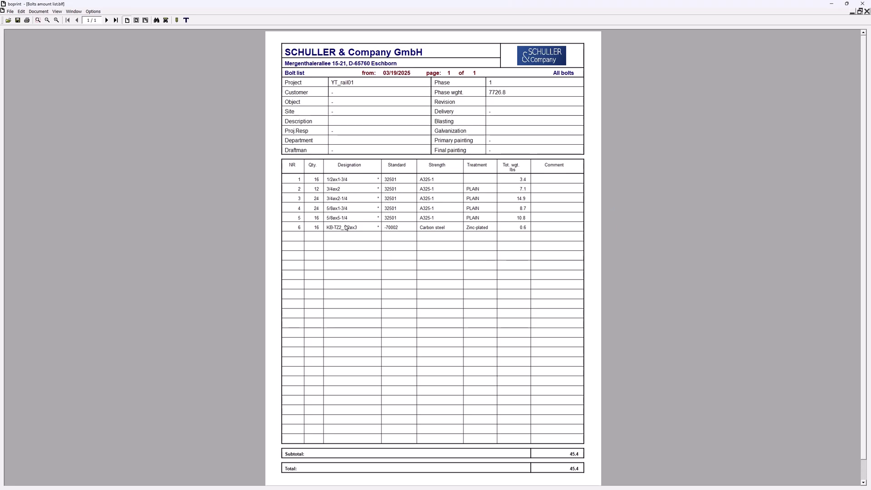
click(862, 4)
Look through the available report groups and choose bocad-3D_IMP.
click(240, 162)
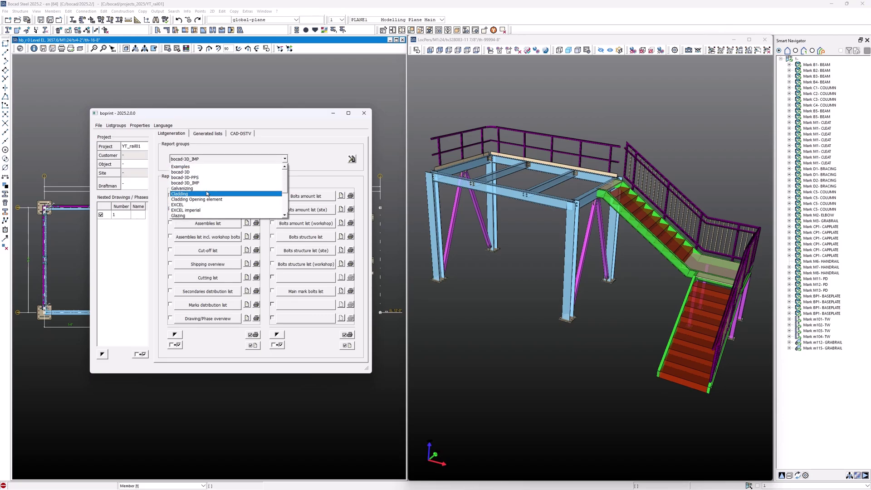
click(206, 183)
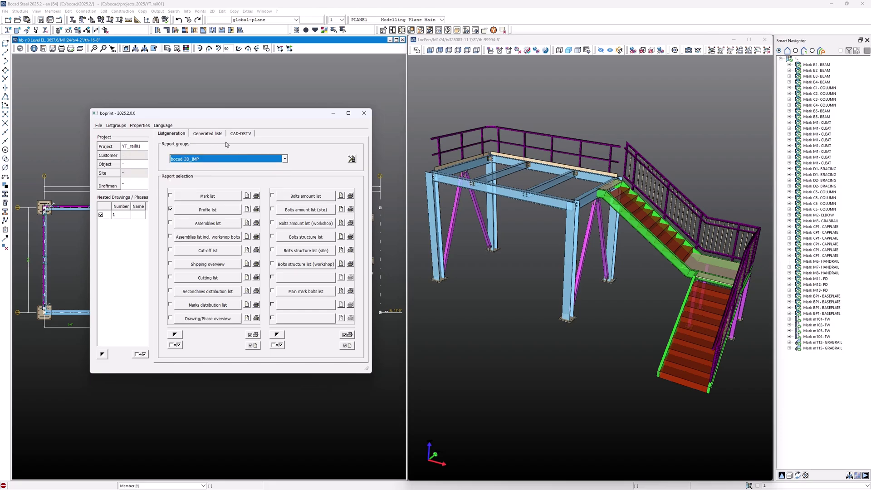